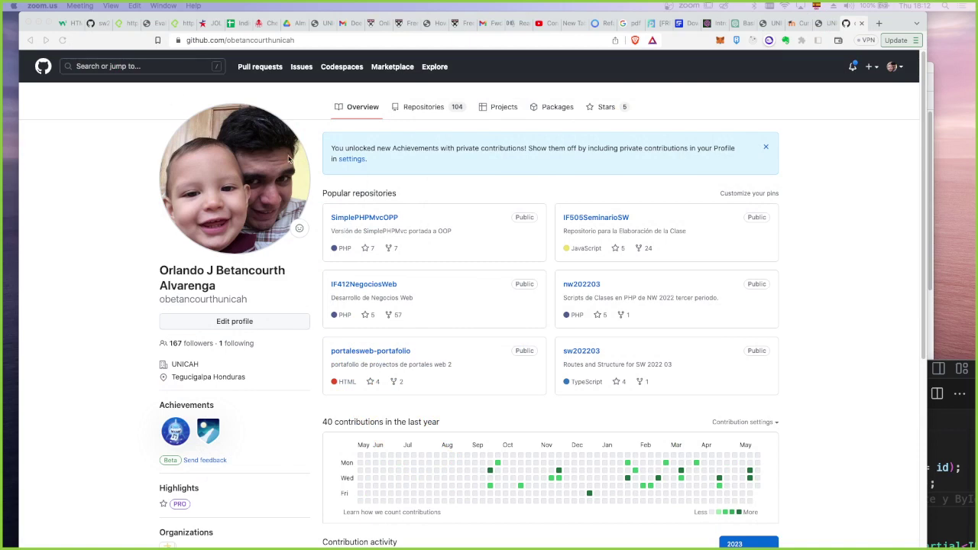
# Open the sw202302_itmanager_be repository from the profile's full repository list.
pyautogui.click(416, 114)
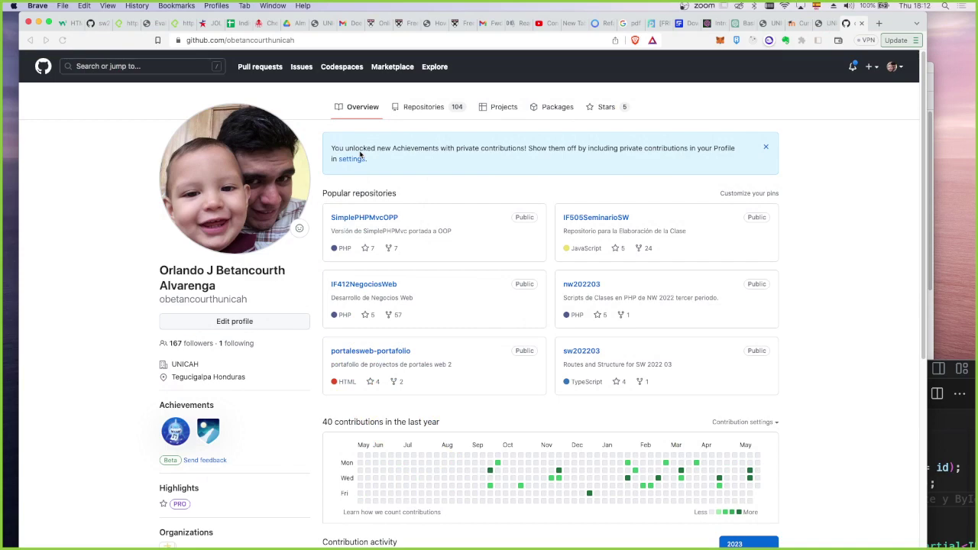
pyautogui.click(424, 106)
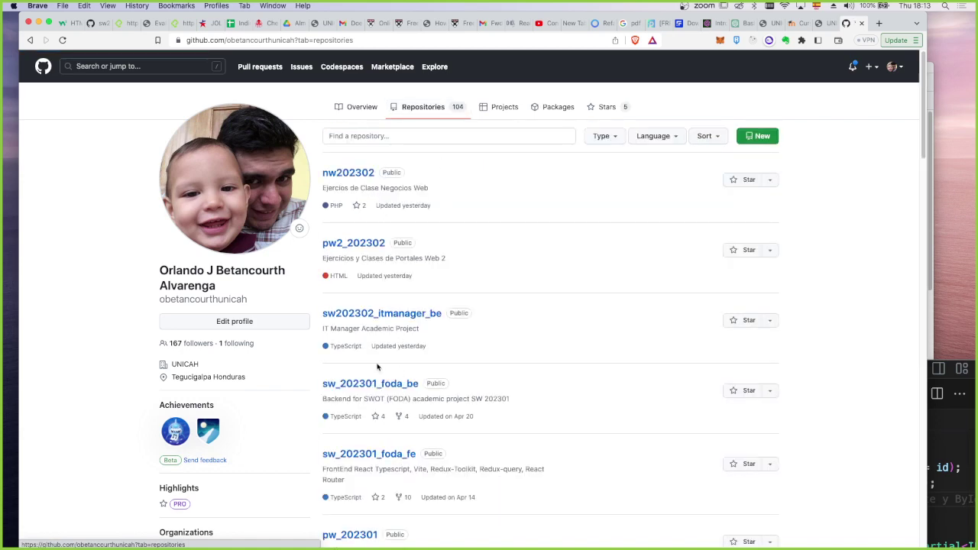
pyautogui.click(400, 315)
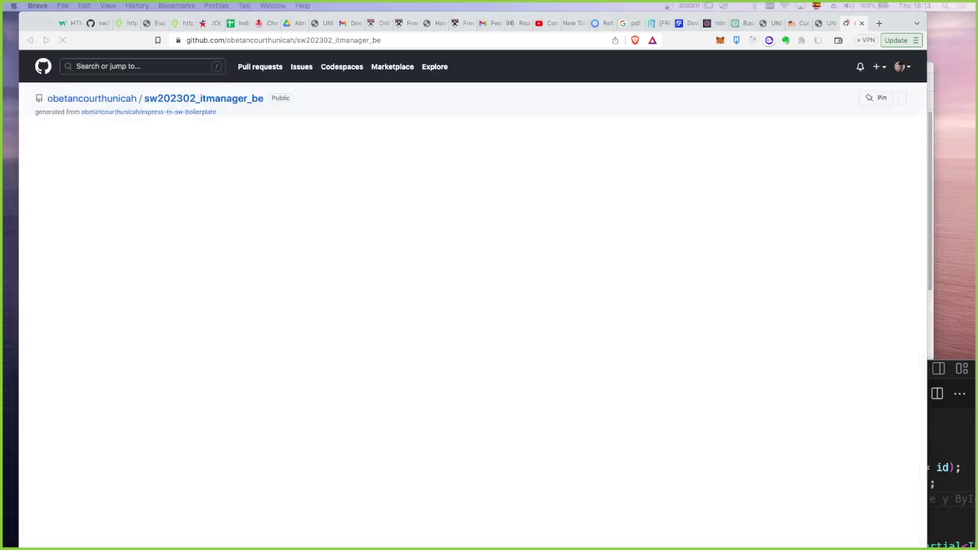
pyautogui.hotkey('ctrl', 'Up')
pyautogui.hotkey('ctrl', 'Up')
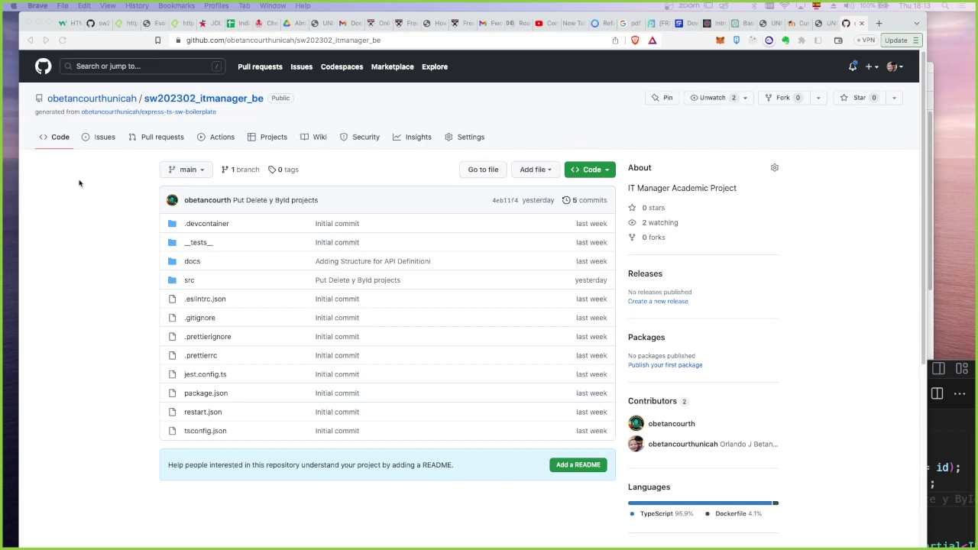
pyautogui.click(31, 169)
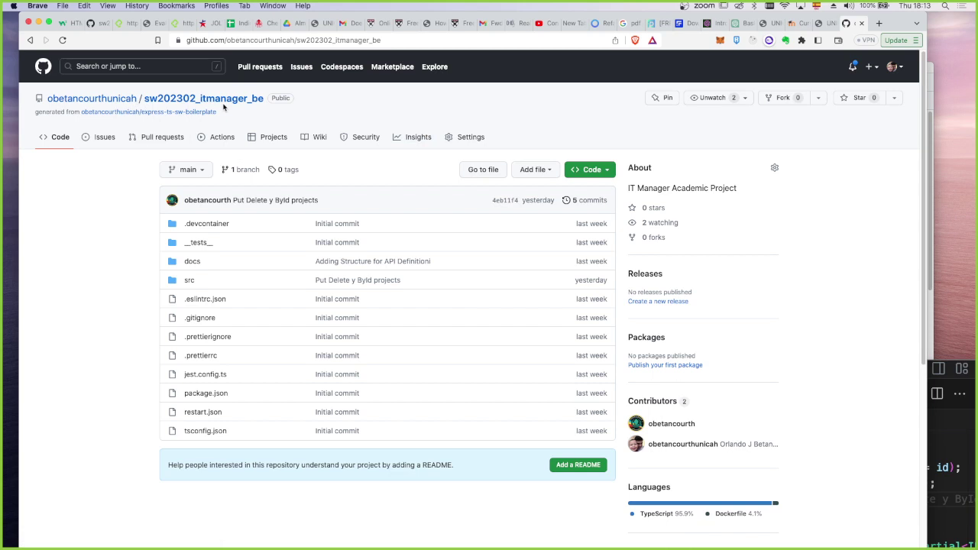
# Go to the repository's collaborator access settings and confirm access with the owner account's saved password.
pyautogui.click(472, 143)
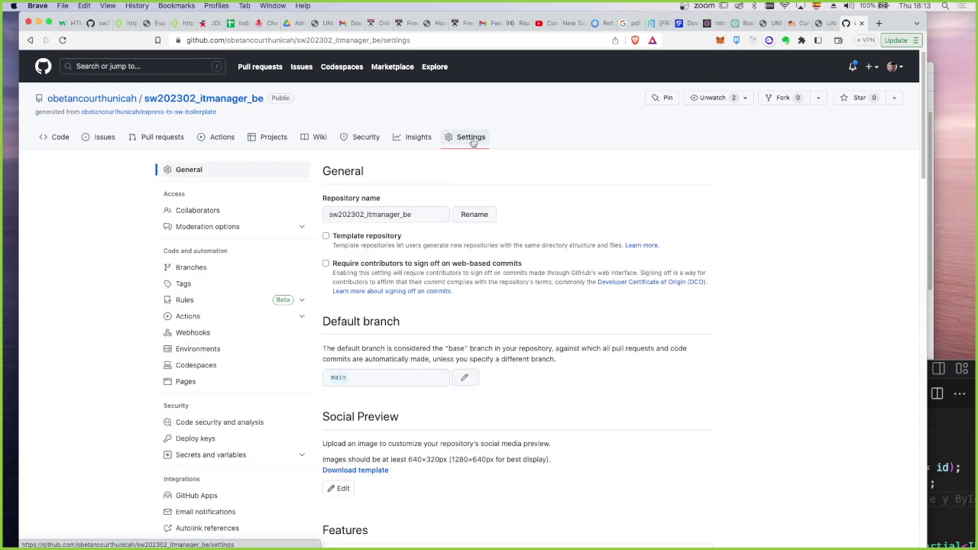
pyautogui.click(188, 214)
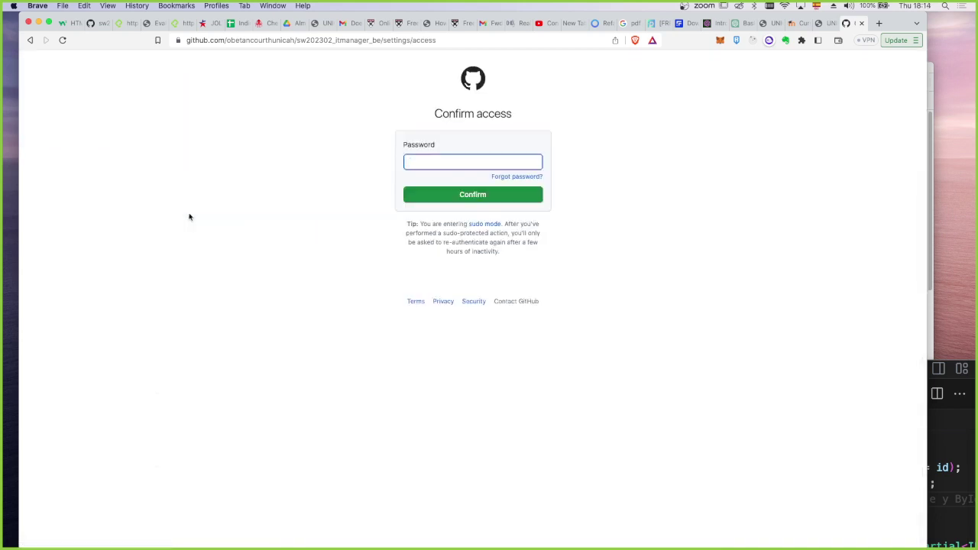
pyautogui.click(420, 162)
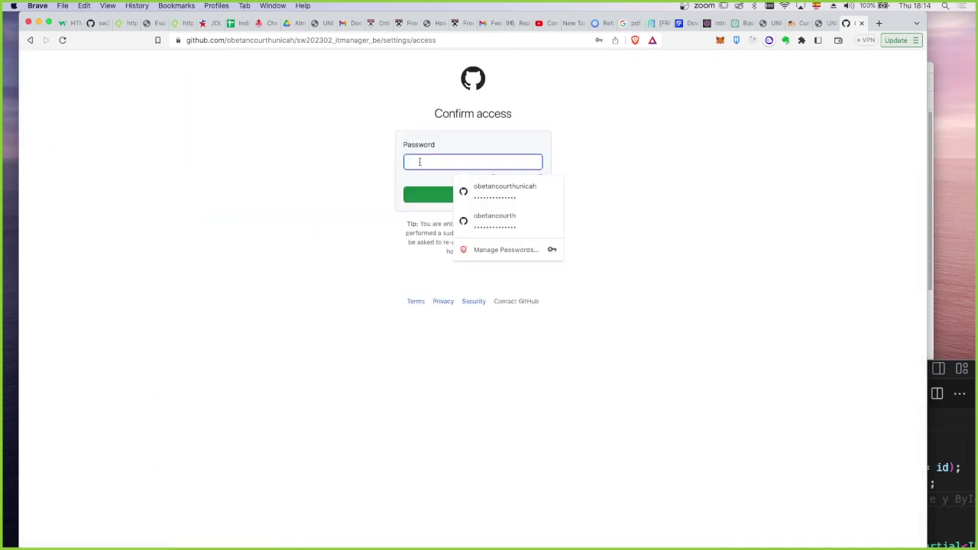
pyautogui.click(460, 187)
pyautogui.click(473, 194)
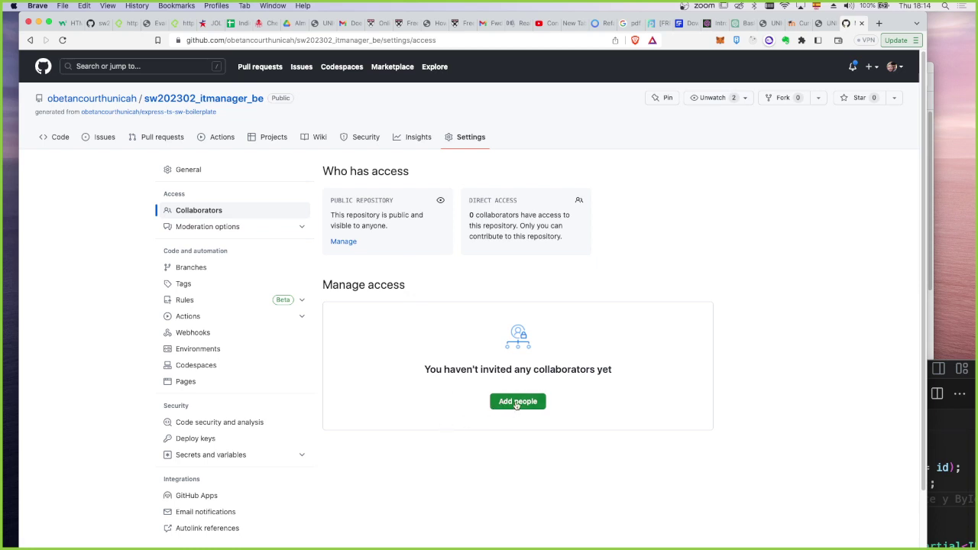
# Find the owner's secondary GitHub account by username and invite it as a collaborator on sw202302_itmanager_be.
pyautogui.click(518, 403)
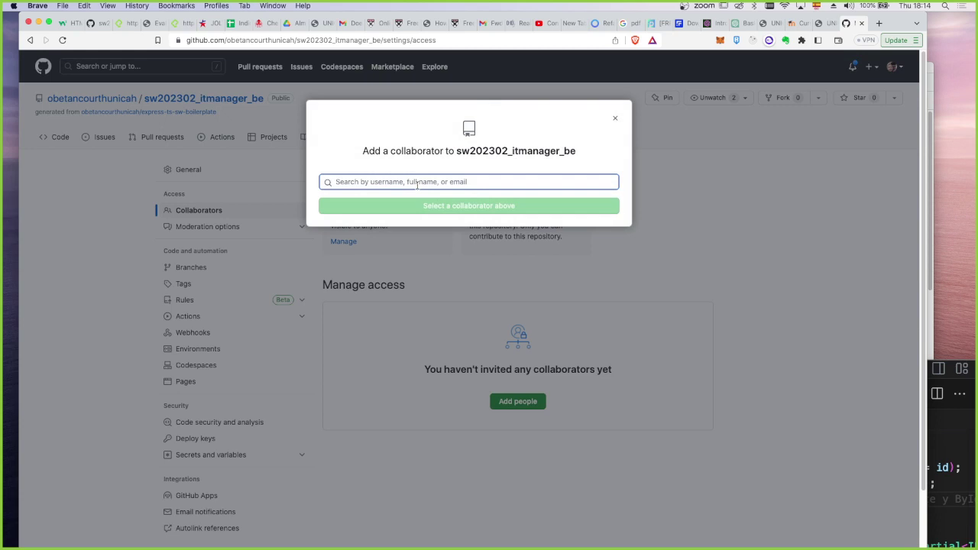
pyautogui.write('obetancourth')
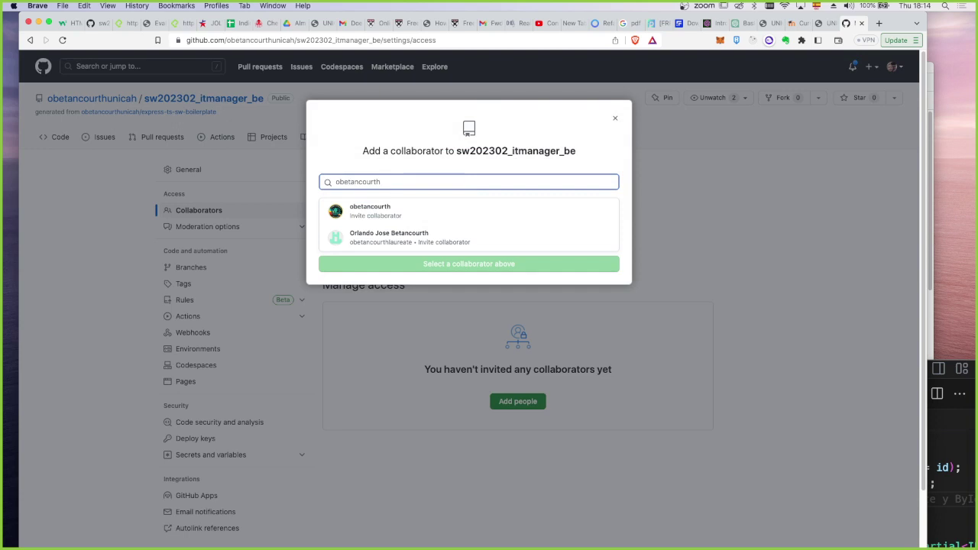
pyautogui.click(400, 218)
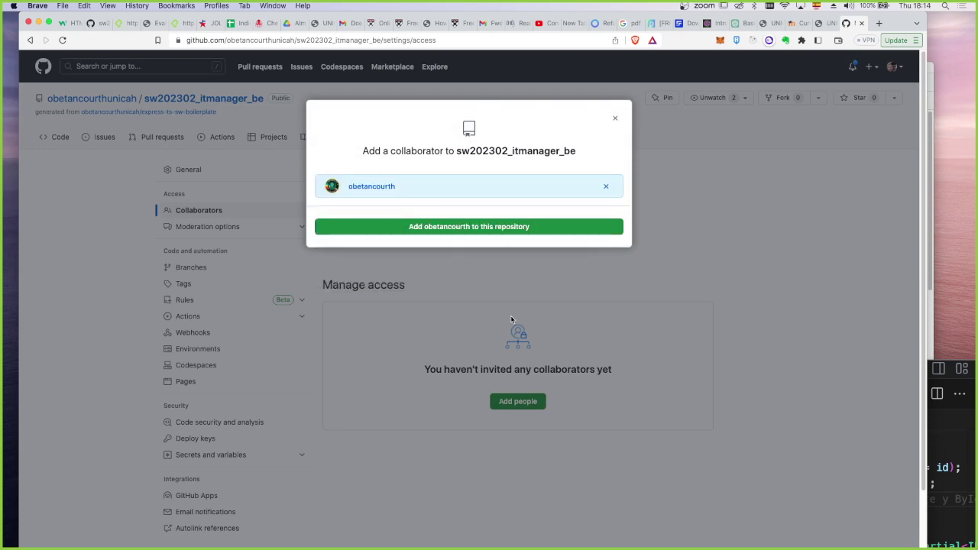
pyautogui.click(468, 227)
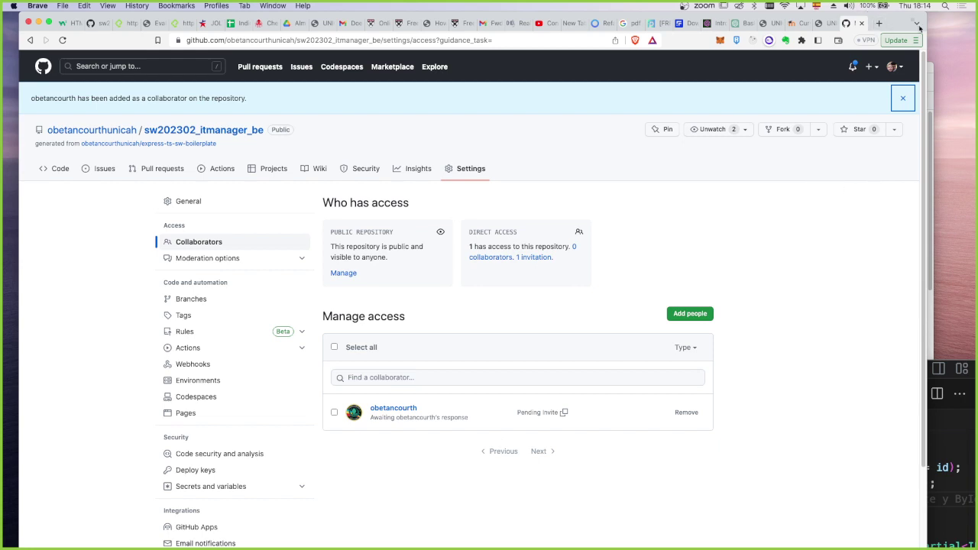
# Open a new private browser window and go to github.com.
pyautogui.click(63, 6)
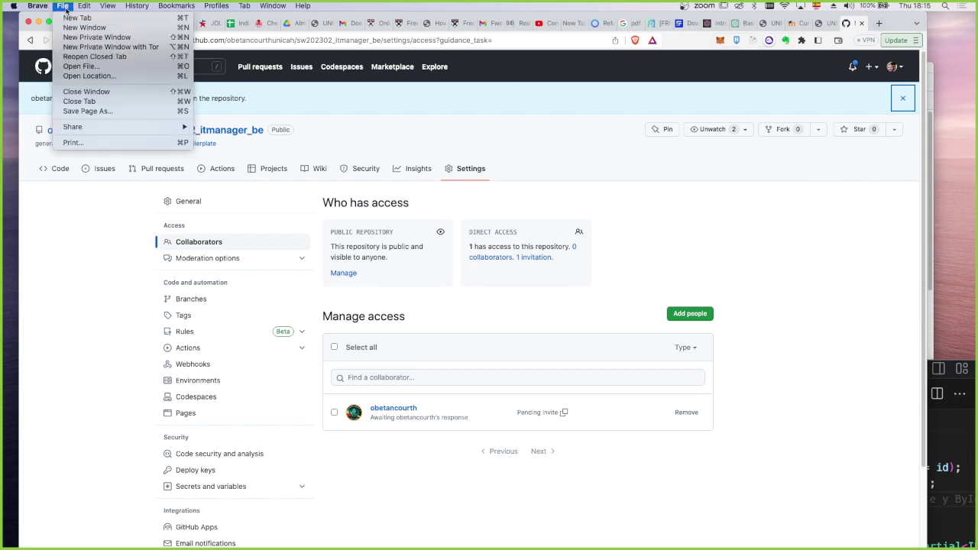
pyautogui.click(87, 37)
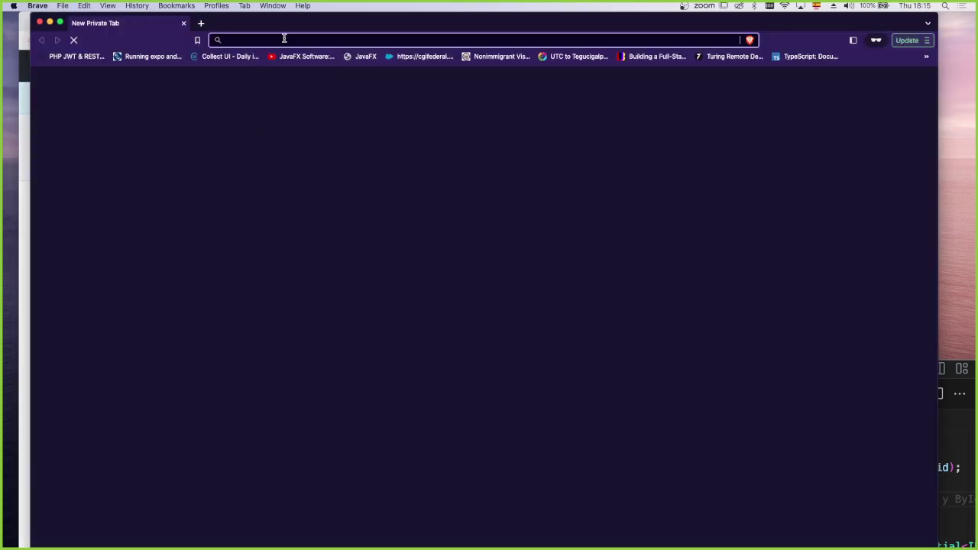
pyautogui.write('g')
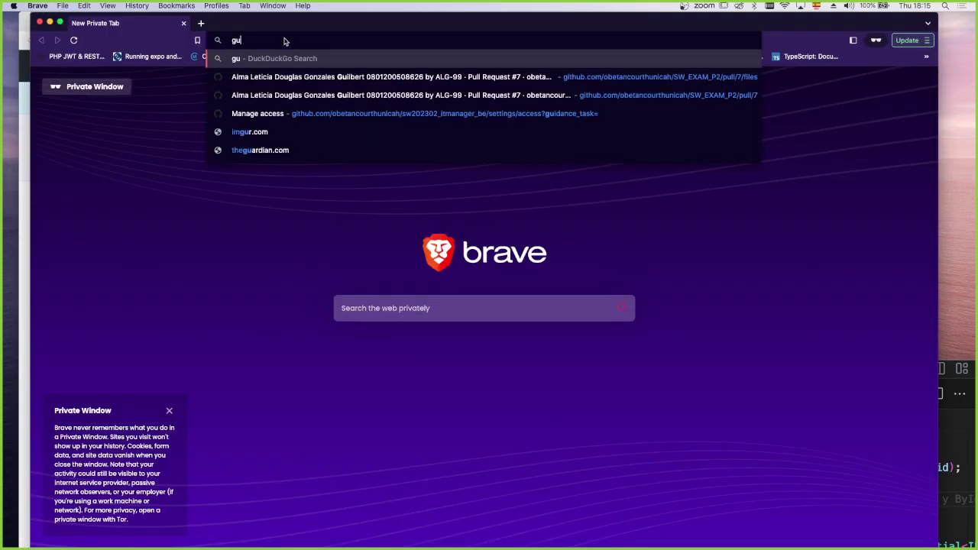
pyautogui.write('ithub.com')
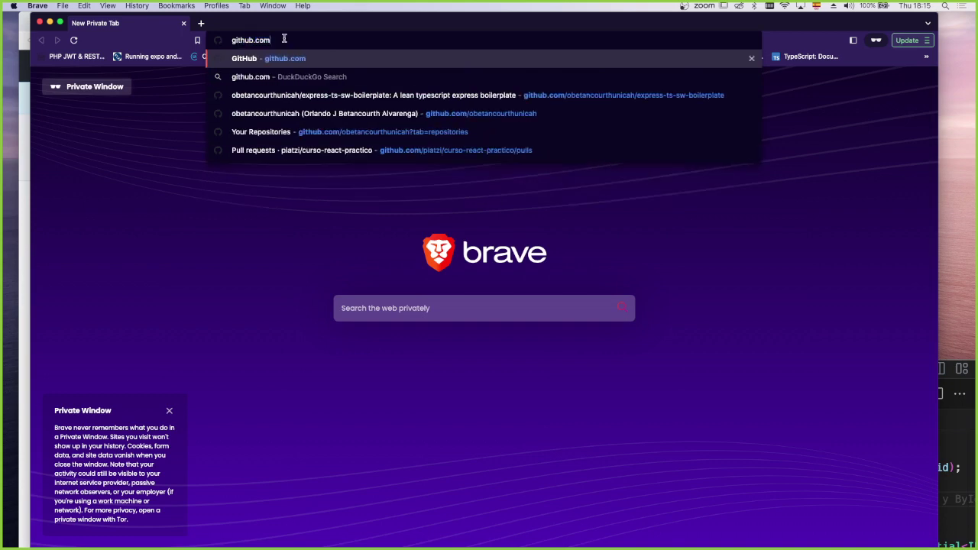
pyautogui.press('Return')
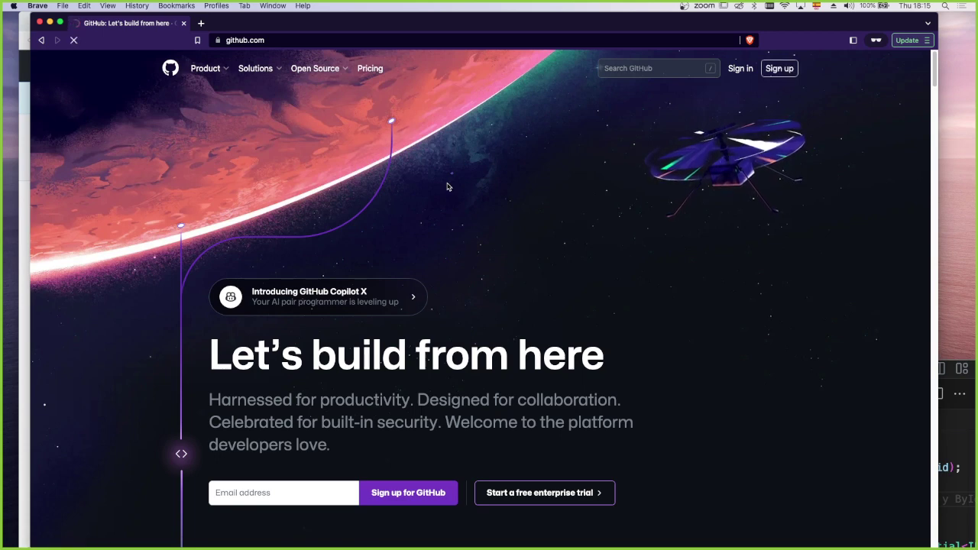
# Sign in to the invited account with its saved username and password, and retry the GitHub Mobile two-factor verification.
pyautogui.click(740, 68)
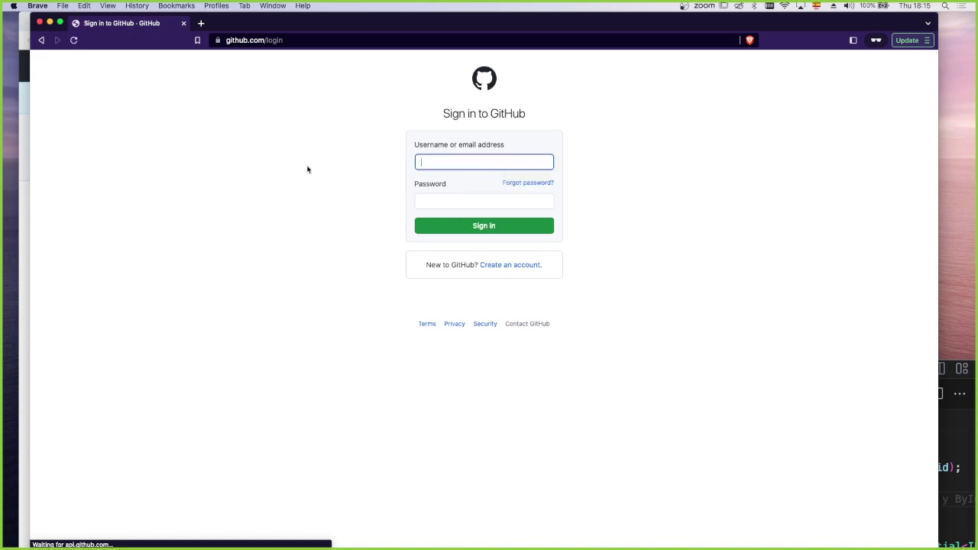
pyautogui.click(425, 162)
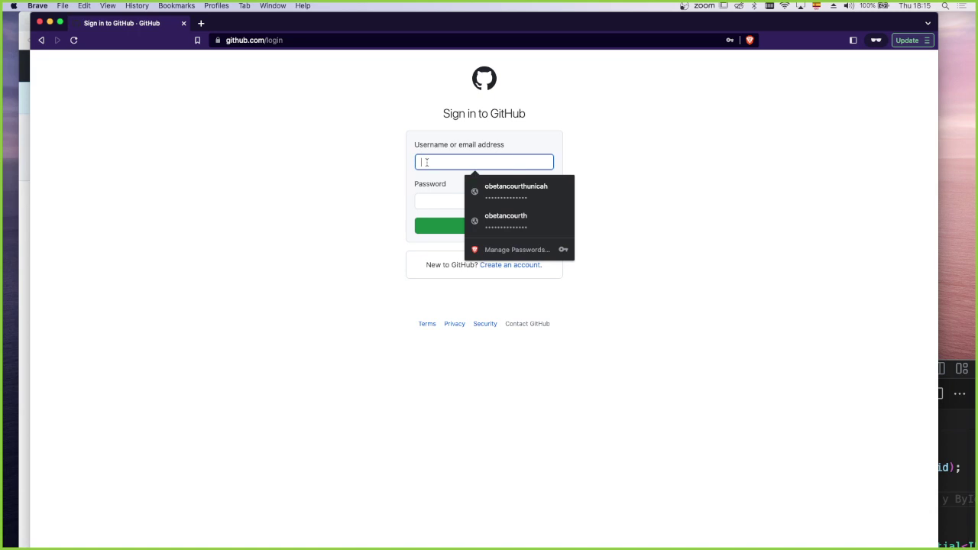
pyautogui.click(500, 220)
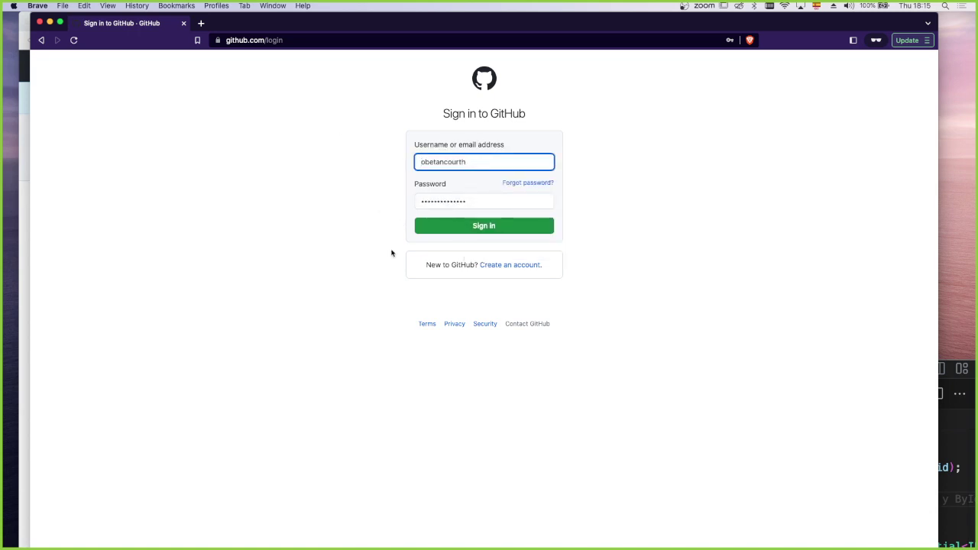
pyautogui.click(484, 226)
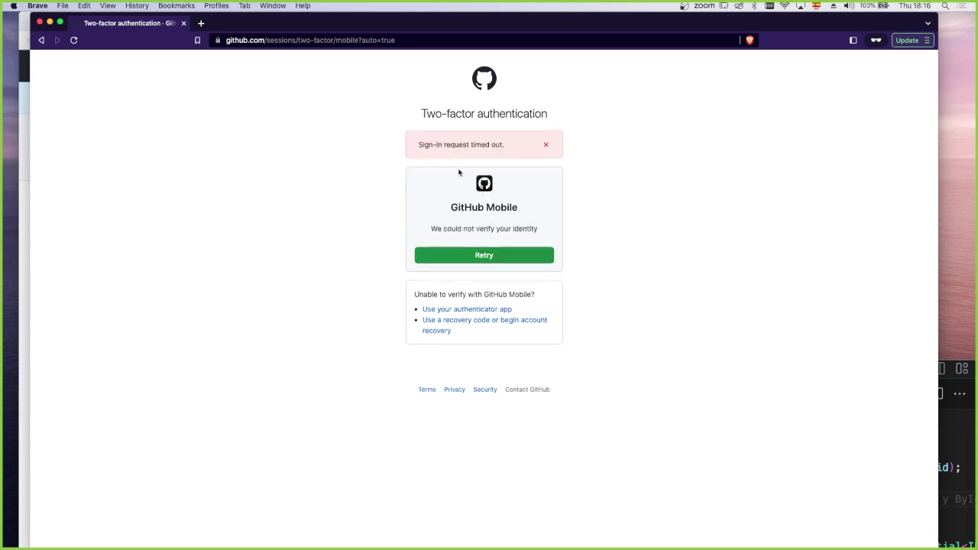
pyautogui.click(470, 255)
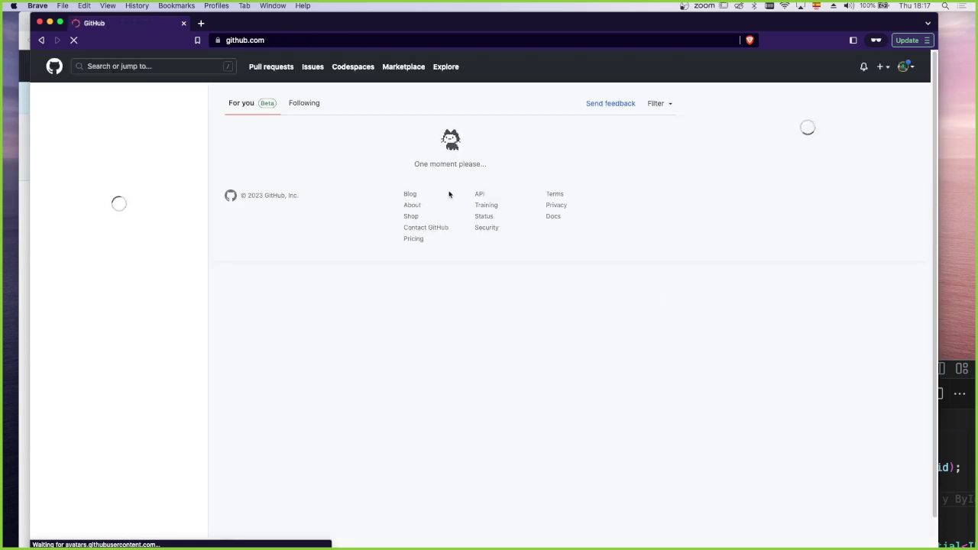
# Open the sw202302_itmanager_be invitation from the account's notifications and accept it.
pyautogui.click(865, 68)
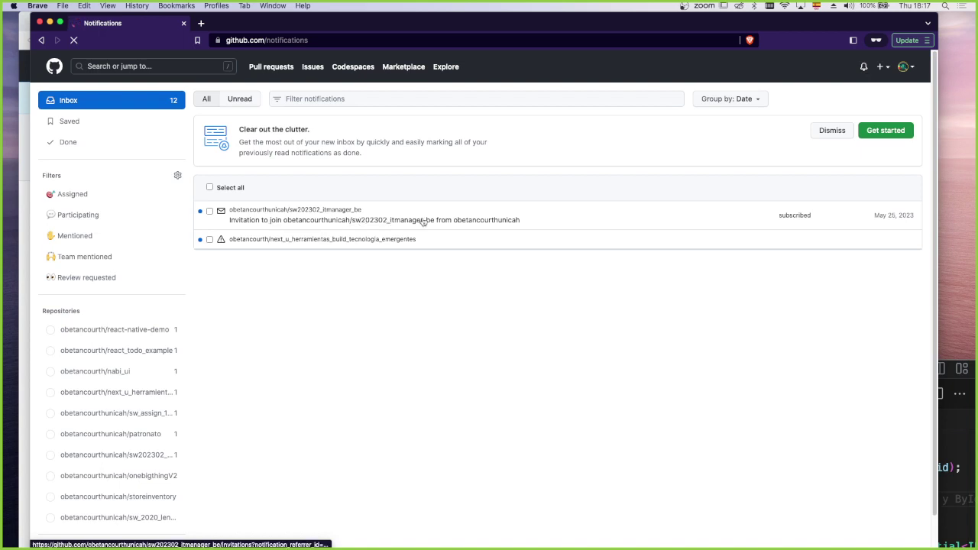
pyautogui.click(479, 222)
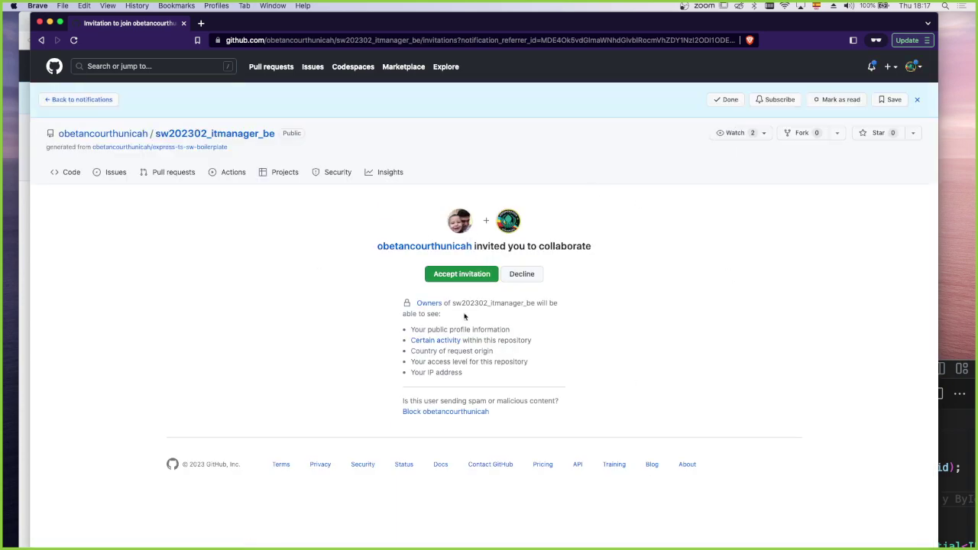
pyautogui.click(469, 275)
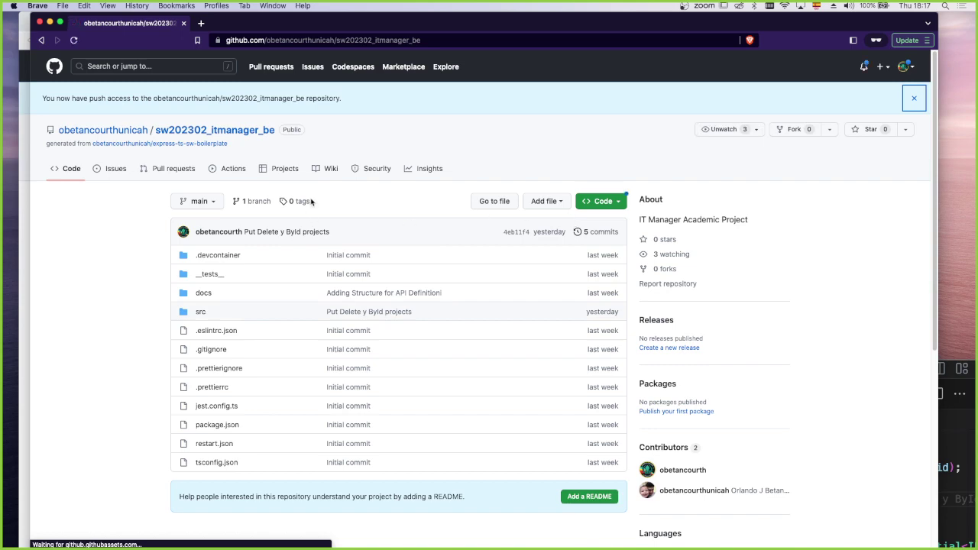
# Return to the owner's browser window and reload the collaborators page to check the invited account's status.
pyautogui.moveTo(326, 23); pyautogui.dragTo(379, 221)
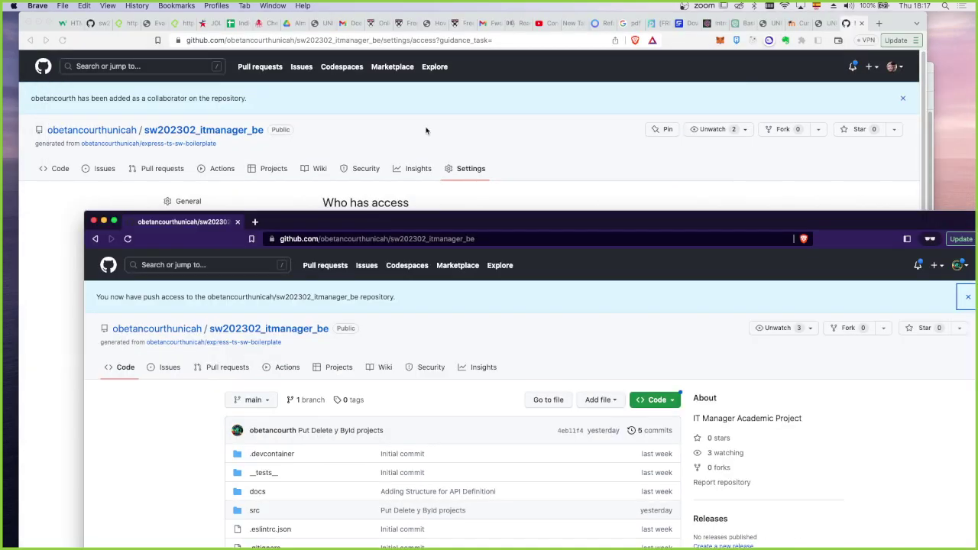
pyautogui.click(426, 130)
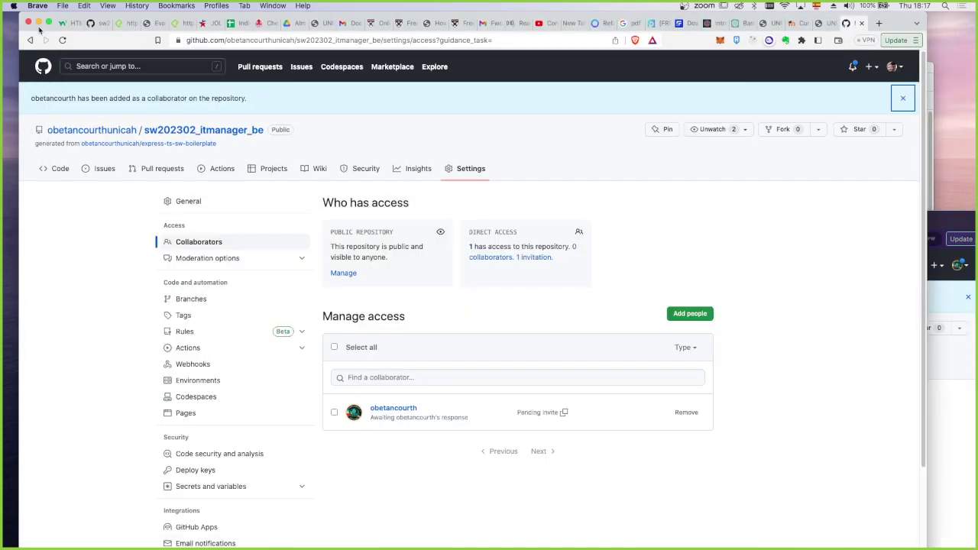
pyautogui.click(62, 40)
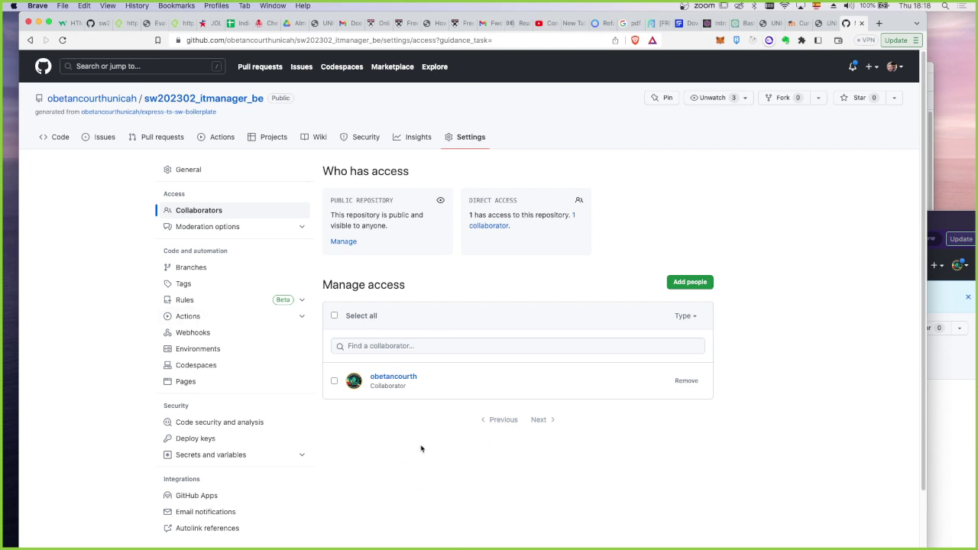
pyautogui.scroll(-2, 413, 441)
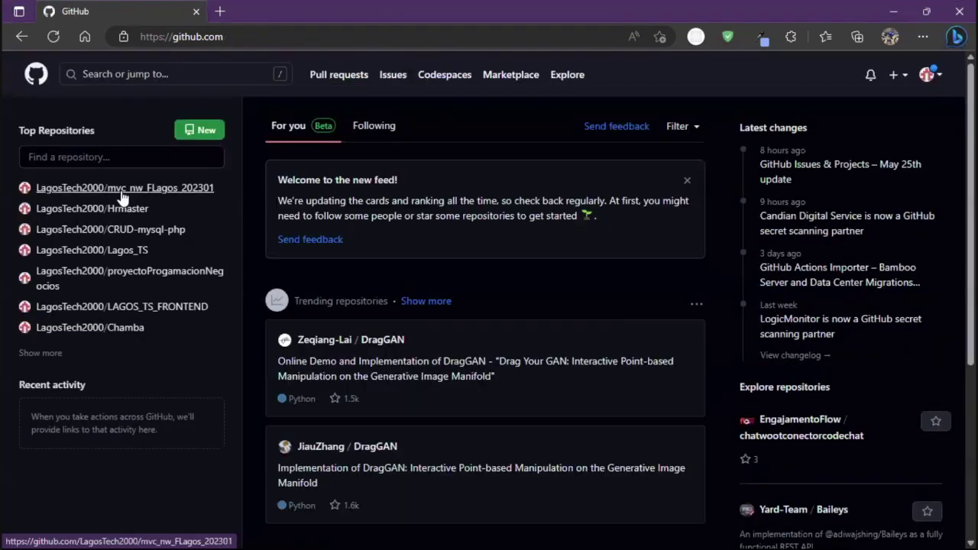
# On the student's shared GitHub session, open the LAGOS_TS_FRONTEND repository from the account's profile page and go to its settings.
pyautogui.click(82, 189)
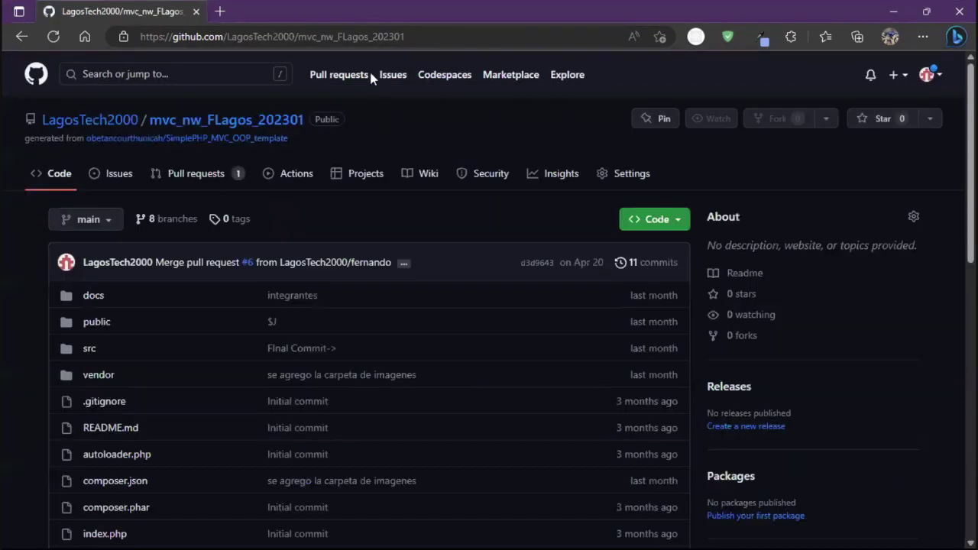
pyautogui.moveTo(405, 37); pyautogui.dragTo(297, 42)
pyautogui.press('BackSpace')
pyautogui.press('Return')
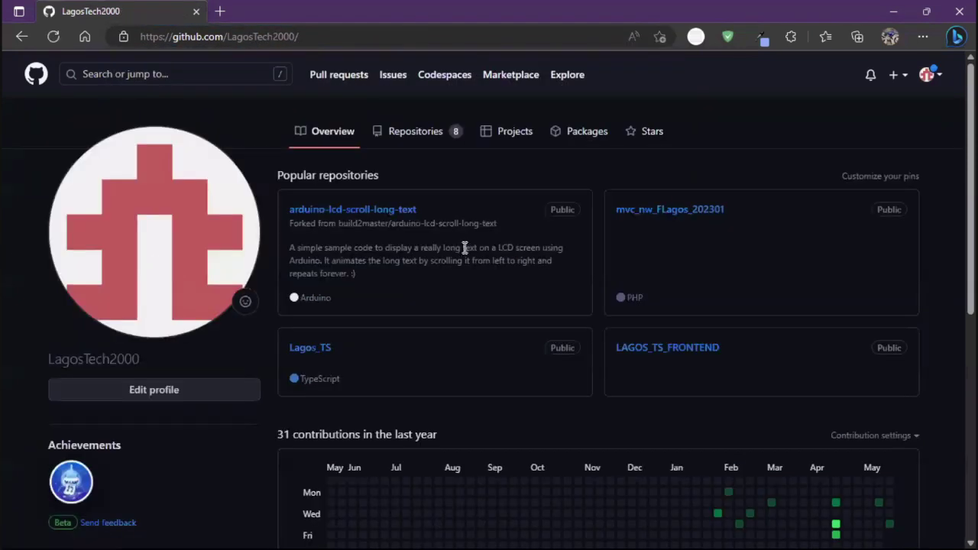
pyautogui.click(640, 349)
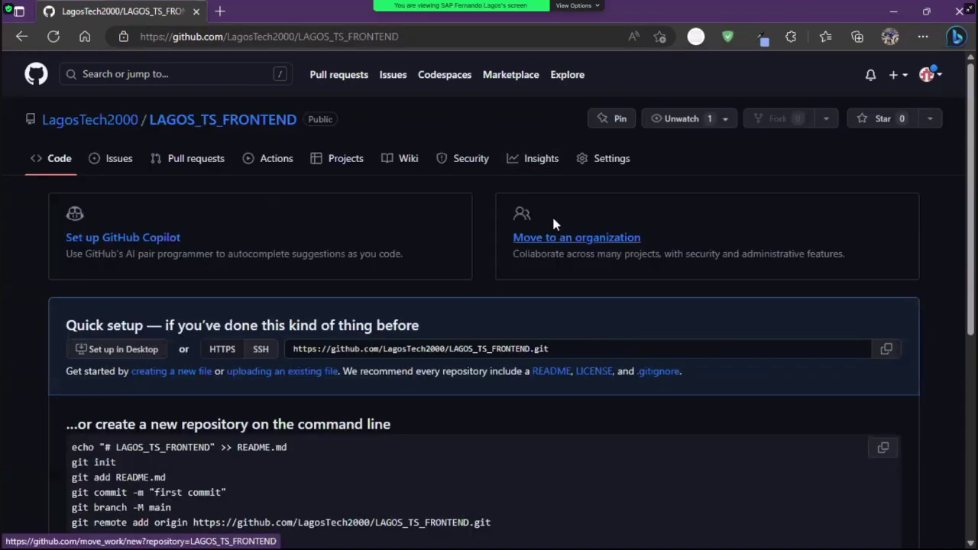
pyautogui.hotkey('ctrl', 'Up')
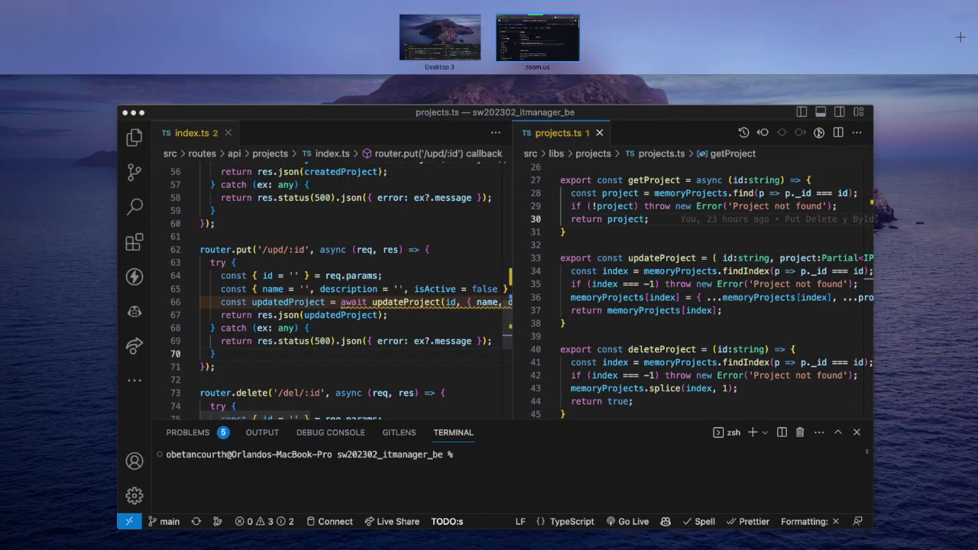
pyautogui.hotkey('ctrl', 'Up')
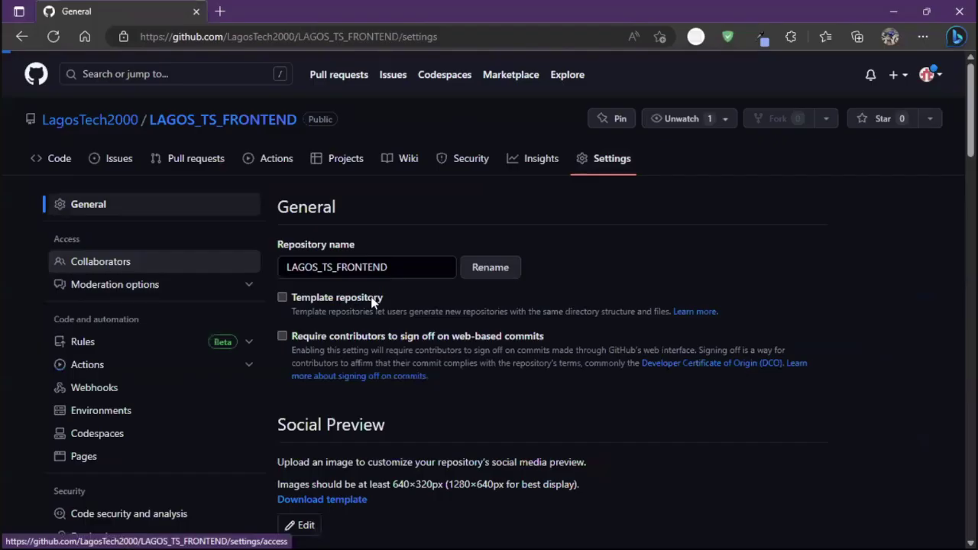
# Open the collaborators page of LAGOS_TS_FRONTEND and check the status of each person with access.
pyautogui.scroll(-5, 441, 282)
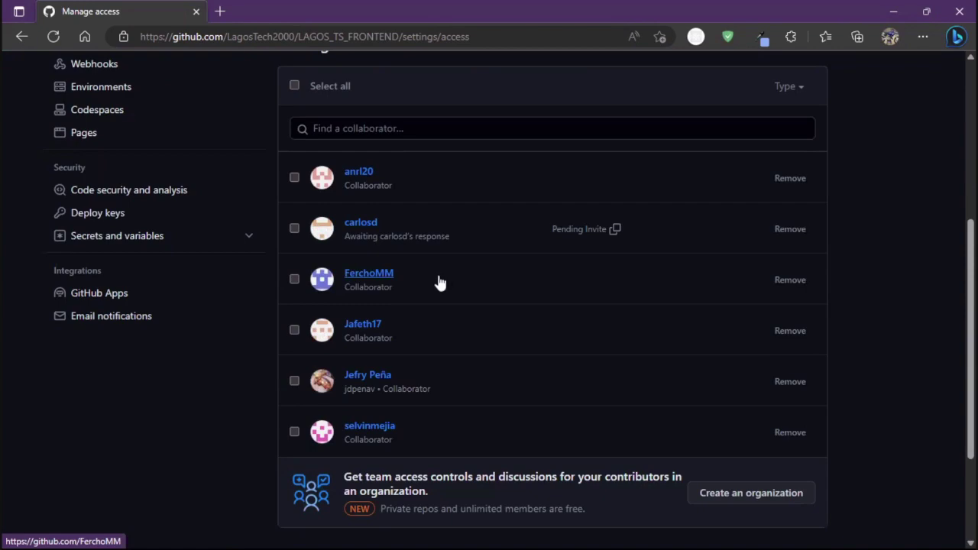
pyautogui.scroll(2, 236, 267)
pyautogui.scroll(-2, 236, 266)
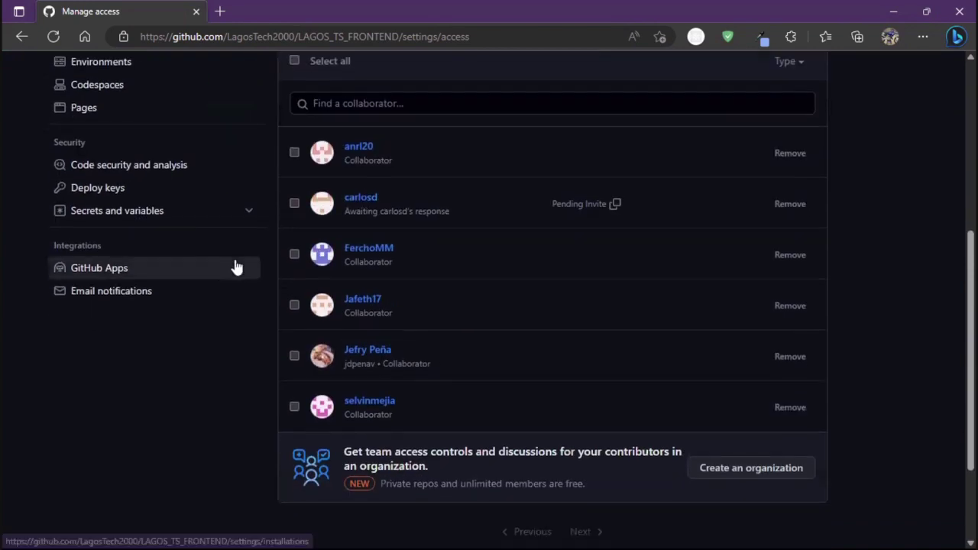
pyautogui.scroll(5, 237, 266)
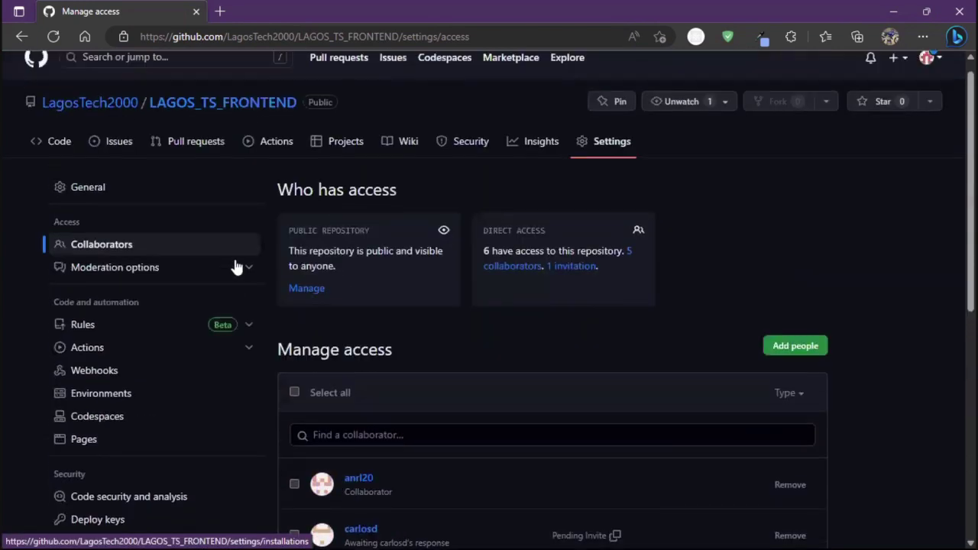
# Go to the account's Lagos_TS repository, open its collaborators settings and check each invitation's status.
pyautogui.click(91, 103)
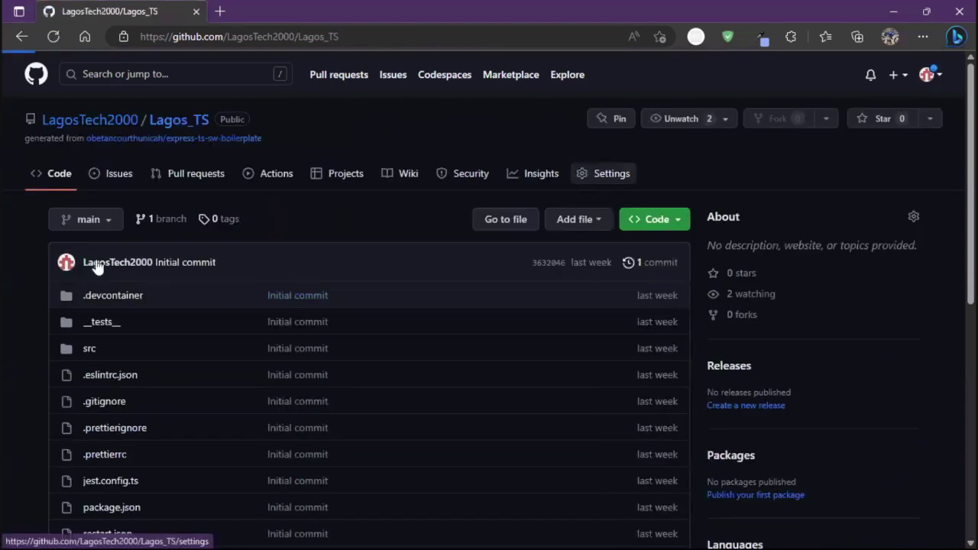
pyautogui.scroll(-5, 550, 229)
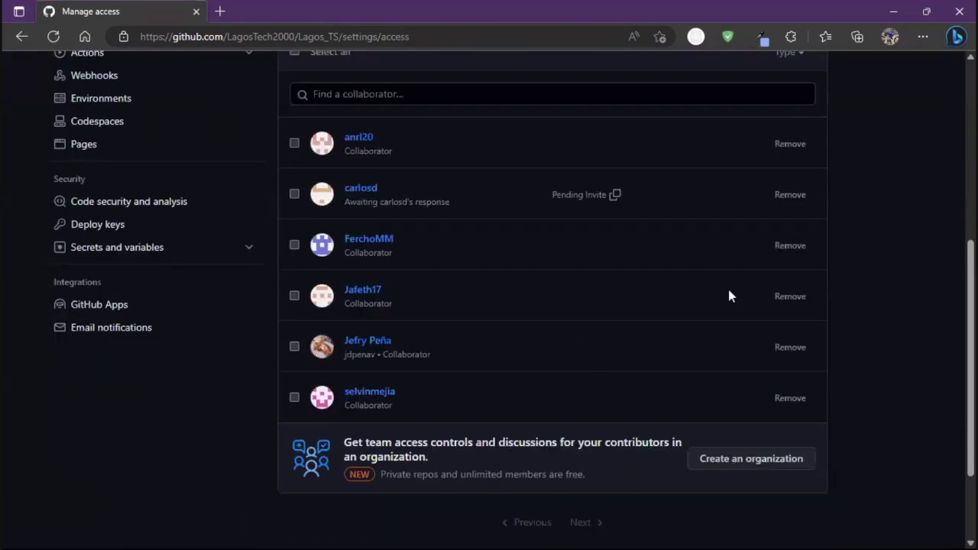
pyautogui.scroll(1, 931, 305)
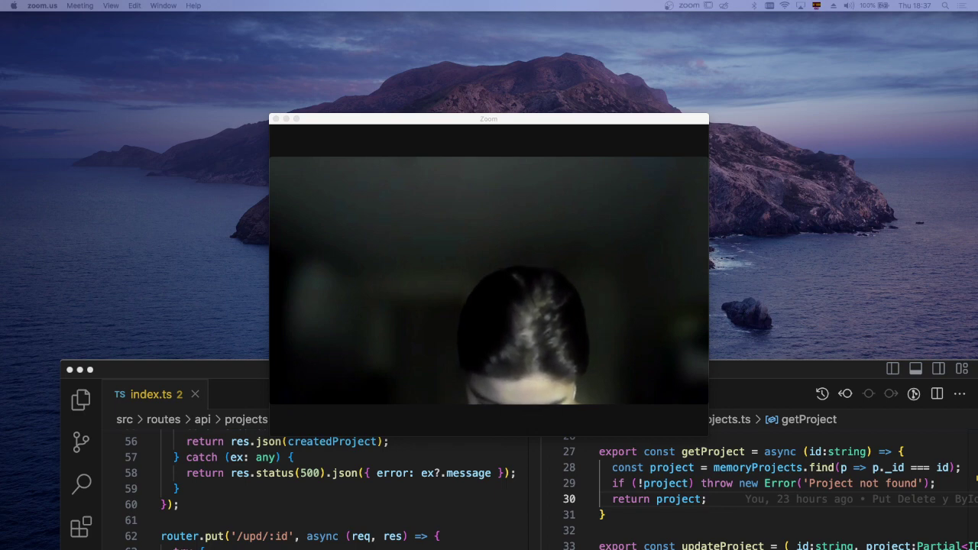
# Move the code editor window back up to the upper part of the desktop.
pyautogui.moveTo(291, 184)
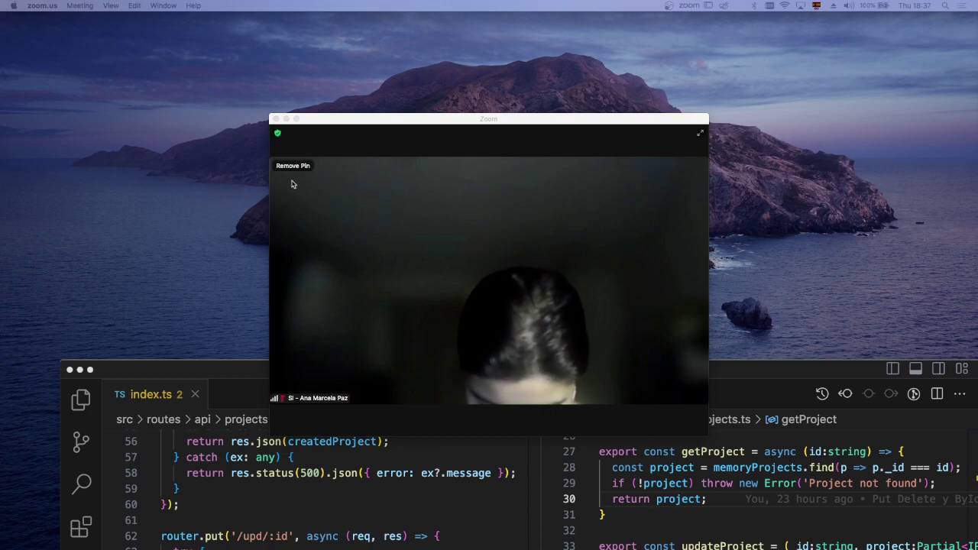
pyautogui.moveTo(217, 369); pyautogui.dragTo(154, 31)
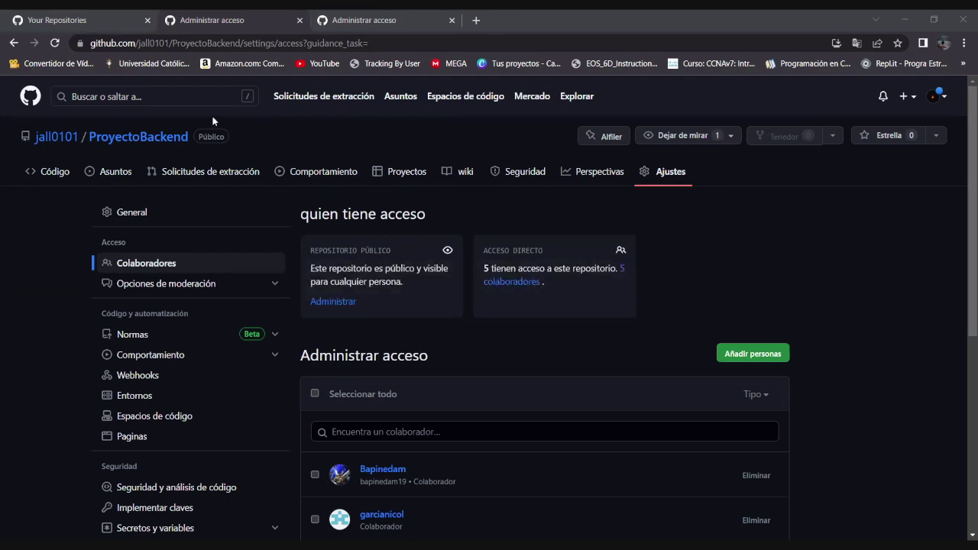
# Review the collaborators list of ProyectoBackend and of the student's second repository open in the neighbouring browser tab.
pyautogui.scroll(-5, 415, 402)
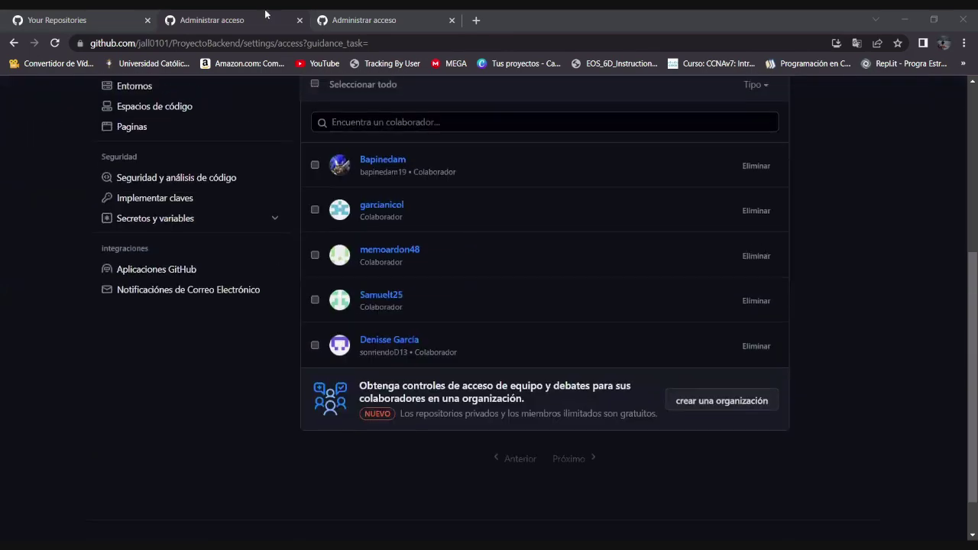
pyautogui.scroll(1, 265, 14)
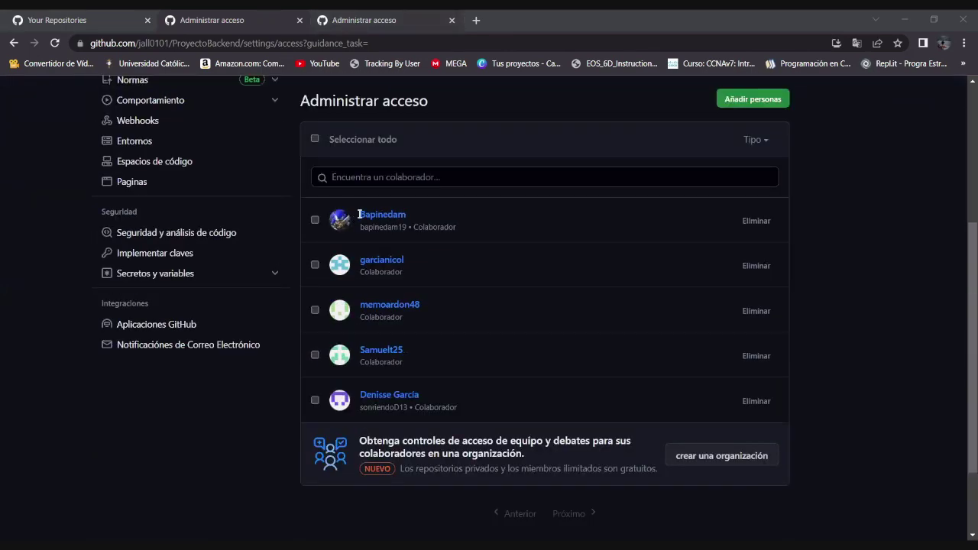
pyautogui.click(354, 25)
pyautogui.scroll(2, 552, 245)
pyautogui.scroll(-3, 553, 245)
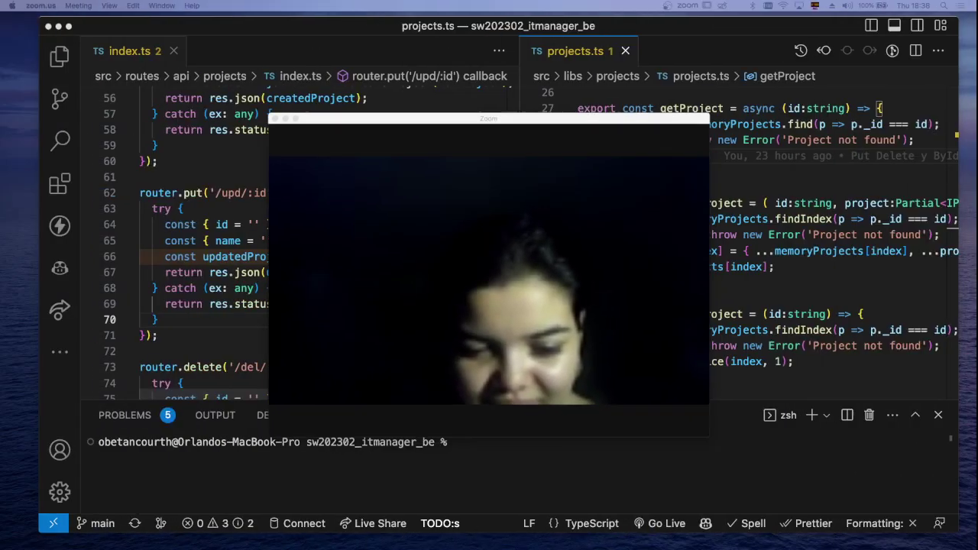
# Switch to the code editor and select the name variable in the router.put handler of index.ts.
pyautogui.press('super+Tab')
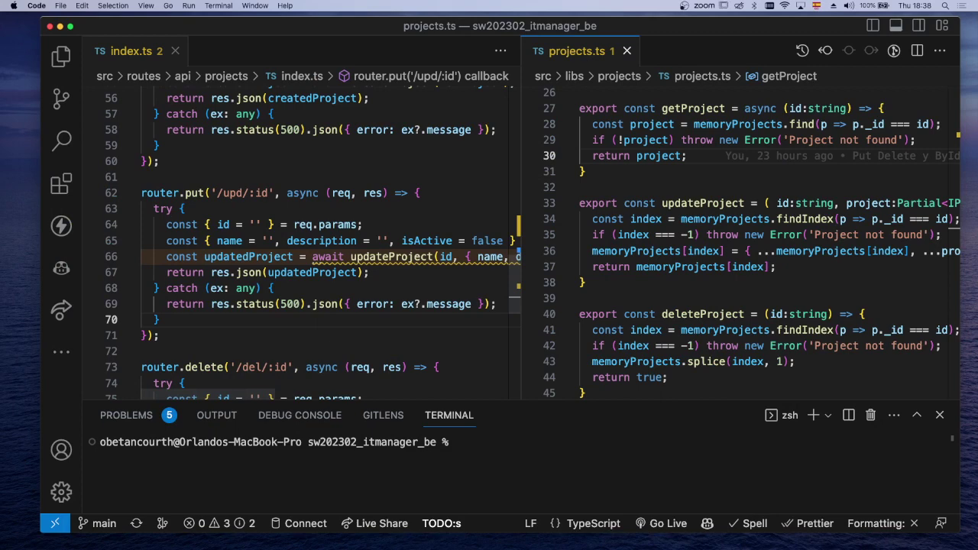
pyautogui.click(223, 241)
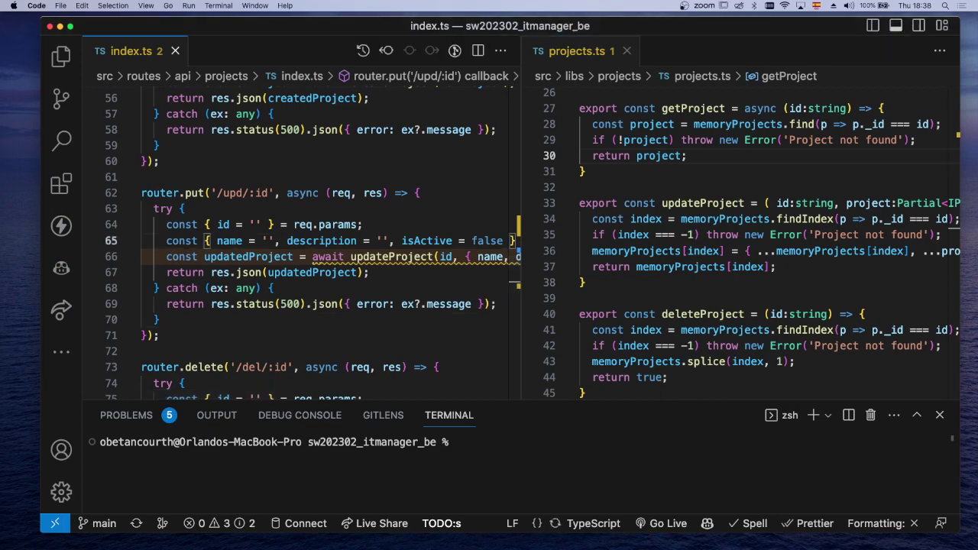
pyautogui.doubleClick(223, 241)
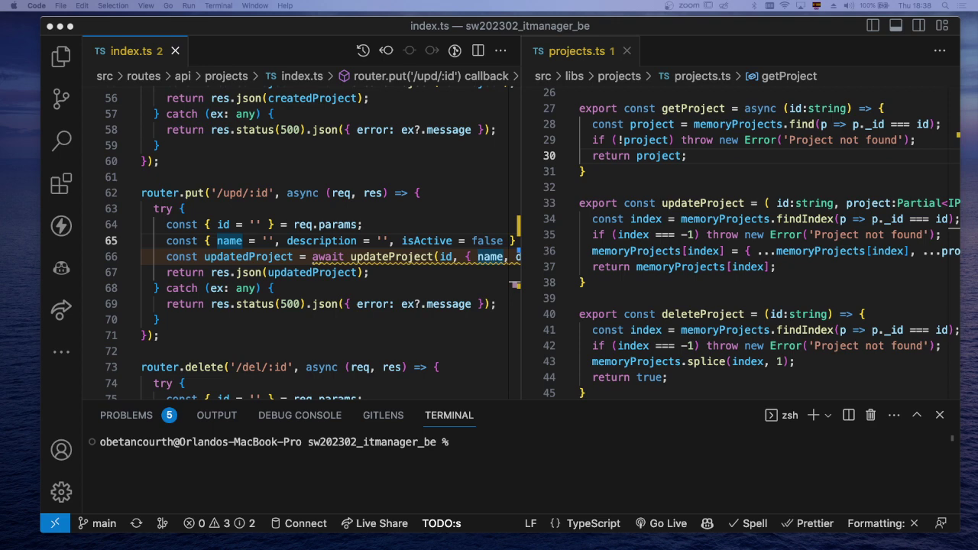
# Switch to the Zoom meeting and show the student's shared seminario-proyecto-backend access page in full screen.
pyautogui.press('super+Tab')
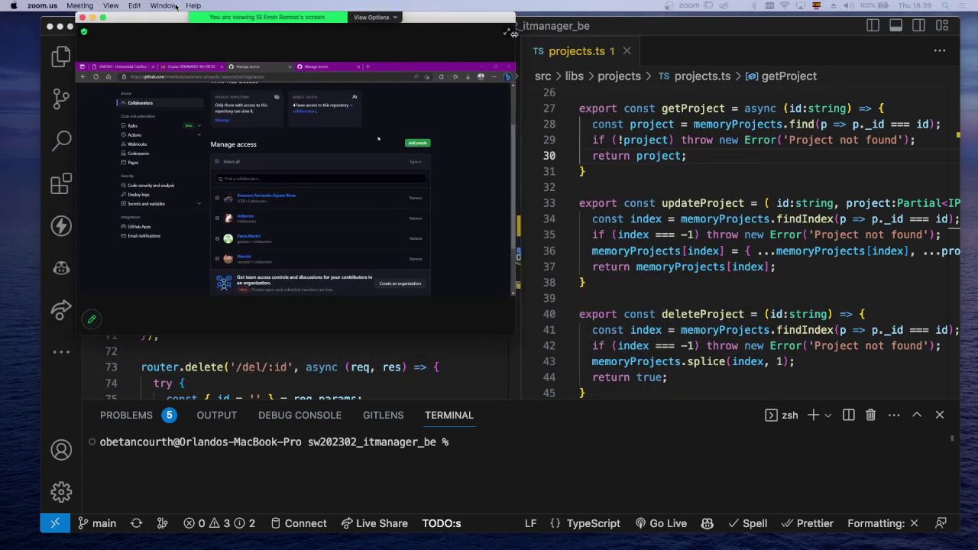
pyautogui.click(506, 32)
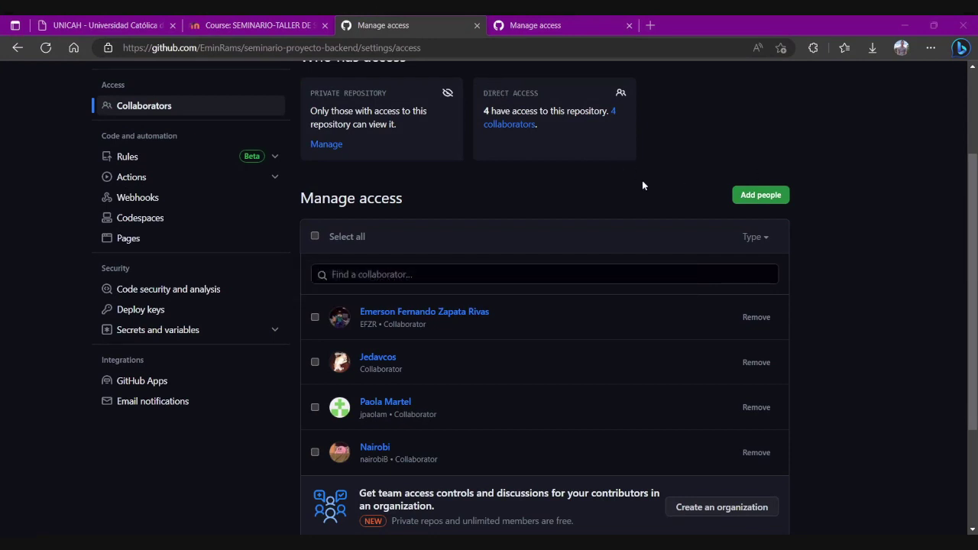
# Switch to the seminario-proyecto-frontend access page and check its collaborators and their invitation status.
pyautogui.hotkey('ctrl', 'Tab')
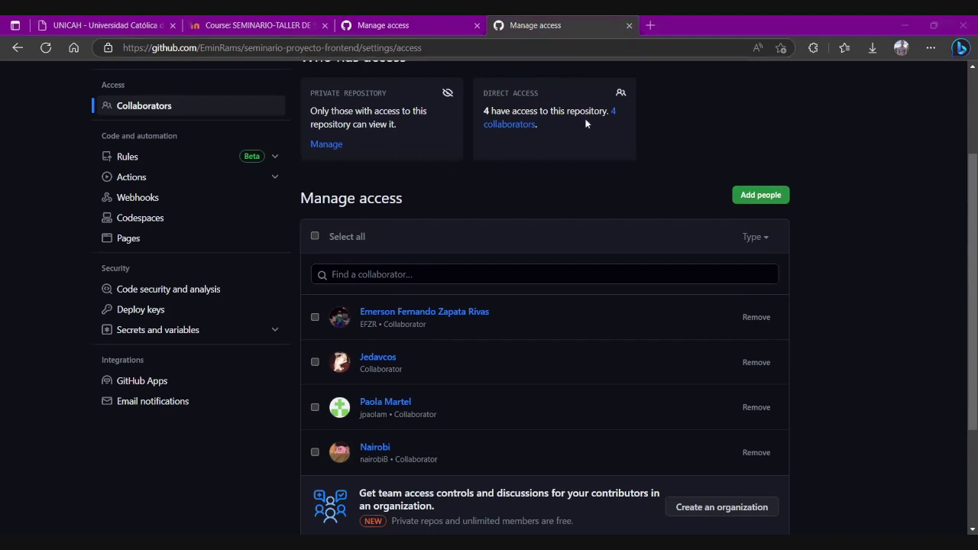
pyautogui.scroll(-2, 586, 123)
pyautogui.scroll(2, 586, 124)
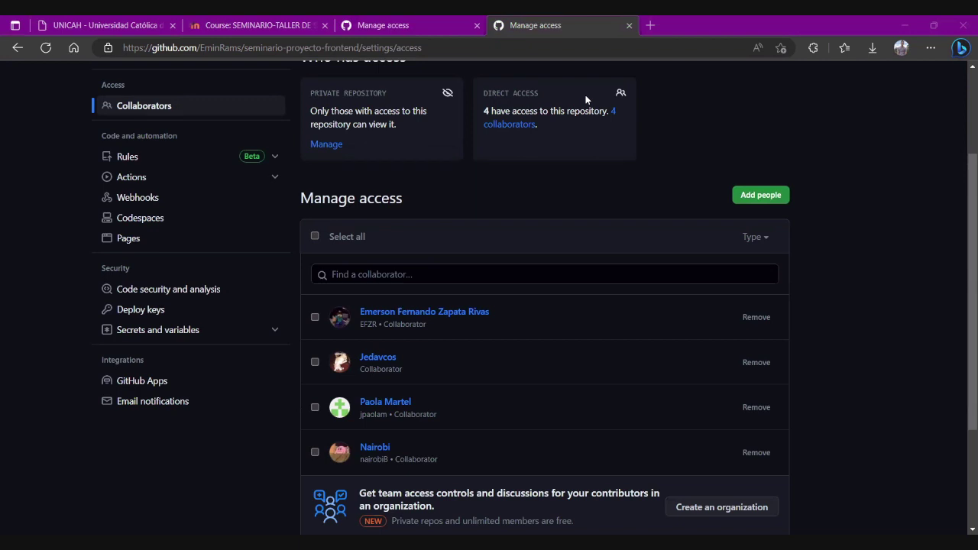
pyautogui.scroll(-2, 585, 94)
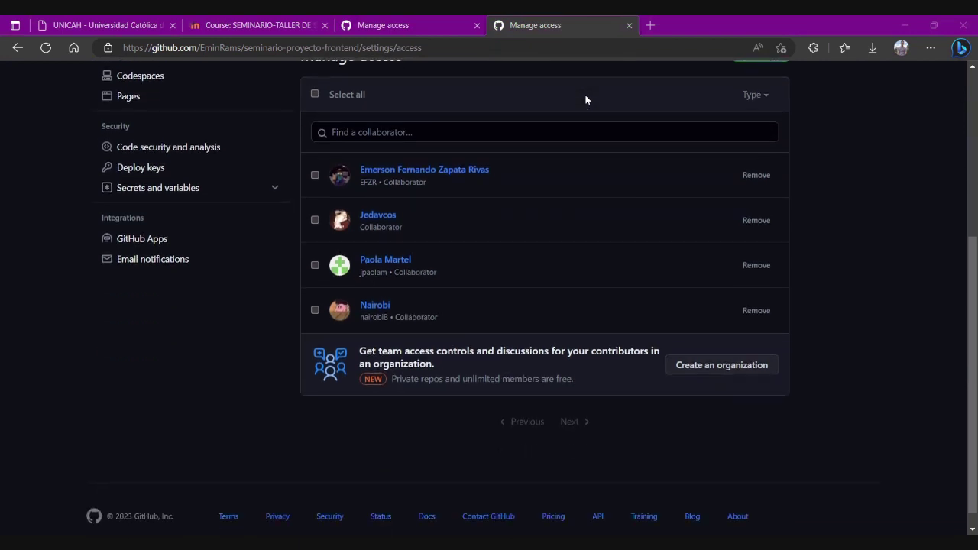
pyautogui.scroll(2, 585, 95)
pyautogui.scroll(1, 585, 98)
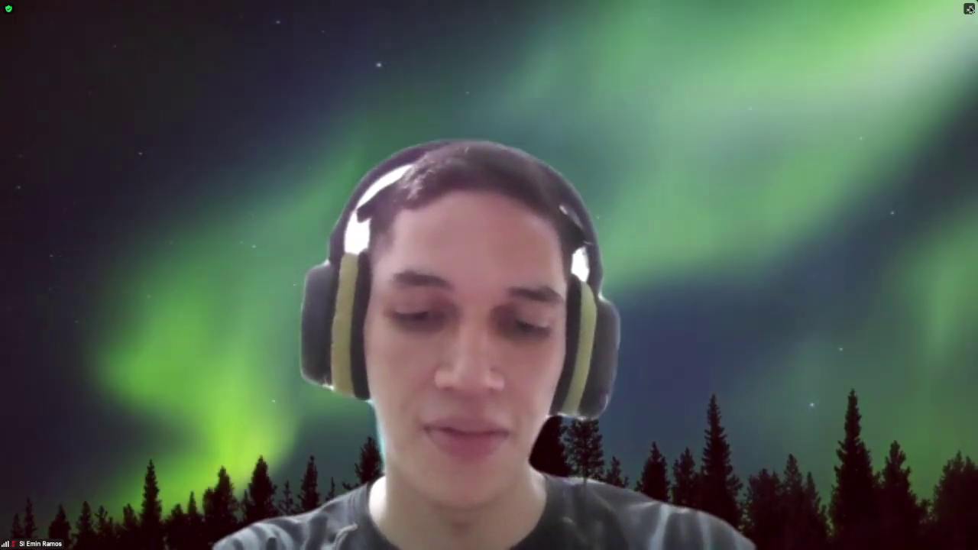
# Leave the meeting's full screen, enlarge the next student's shared screen and review the Proyecto_Frontend collaborators.
pyautogui.click(969, 9)
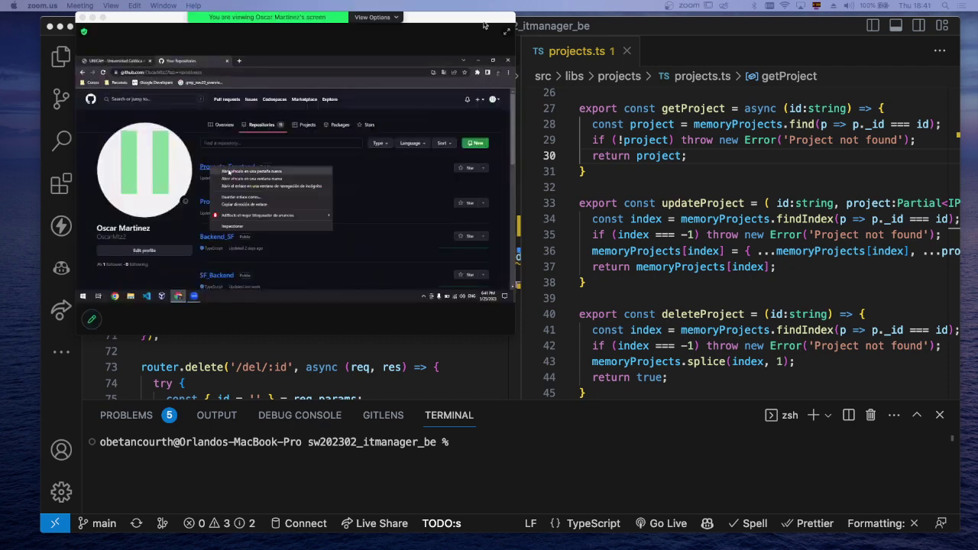
pyautogui.click(509, 34)
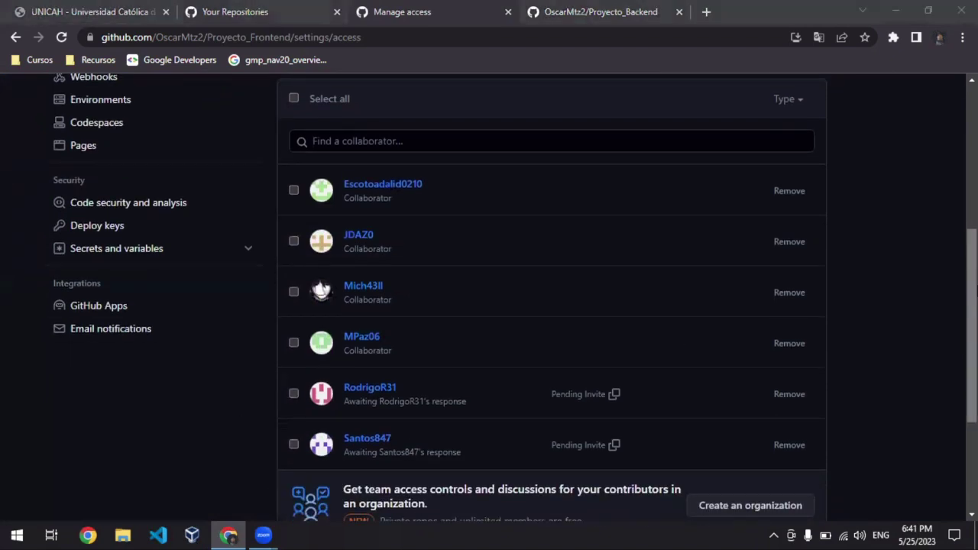
pyautogui.moveTo(973, 256); pyautogui.dragTo(972, 103)
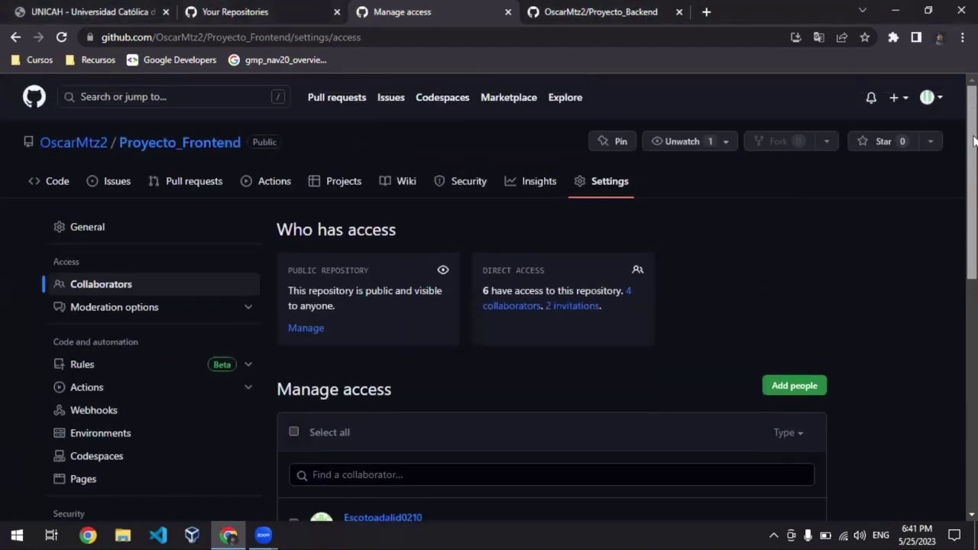
pyautogui.scroll(-2, 972, 107)
# Switch to the Proyecto_Backend repository, open its collaborators settings and check each person's invitation status.
pyautogui.click(648, 13)
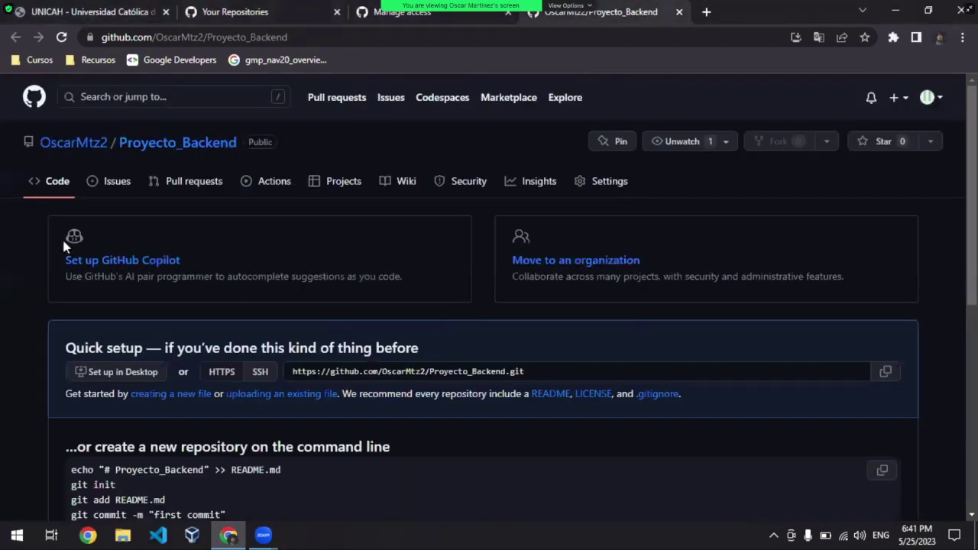
pyautogui.click(623, 178)
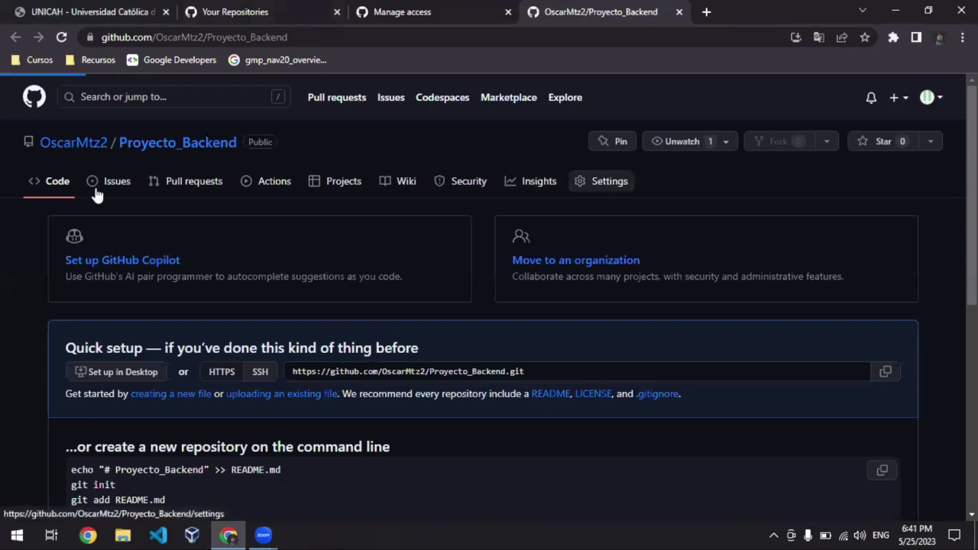
pyautogui.click(83, 285)
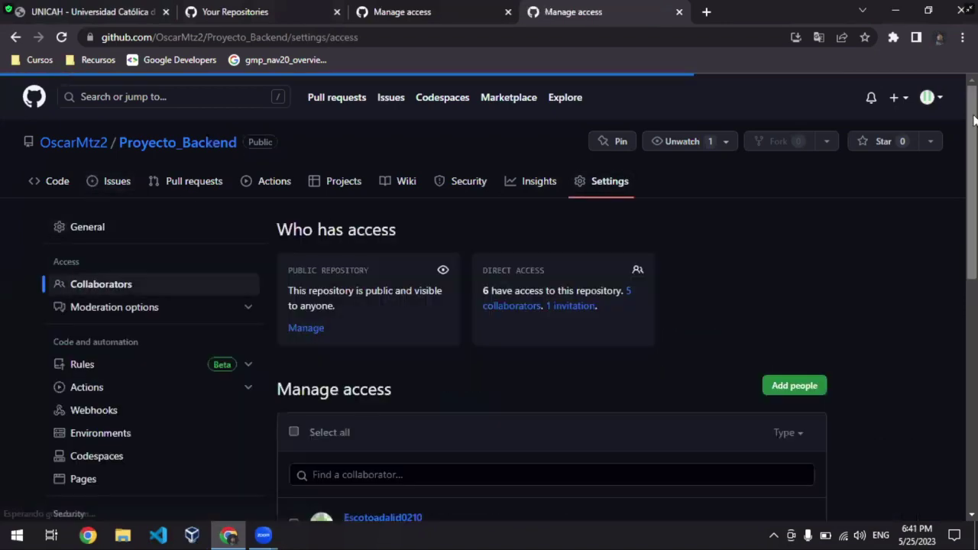
pyautogui.scroll(-3, 971, 239)
pyautogui.scroll(-2, 971, 239)
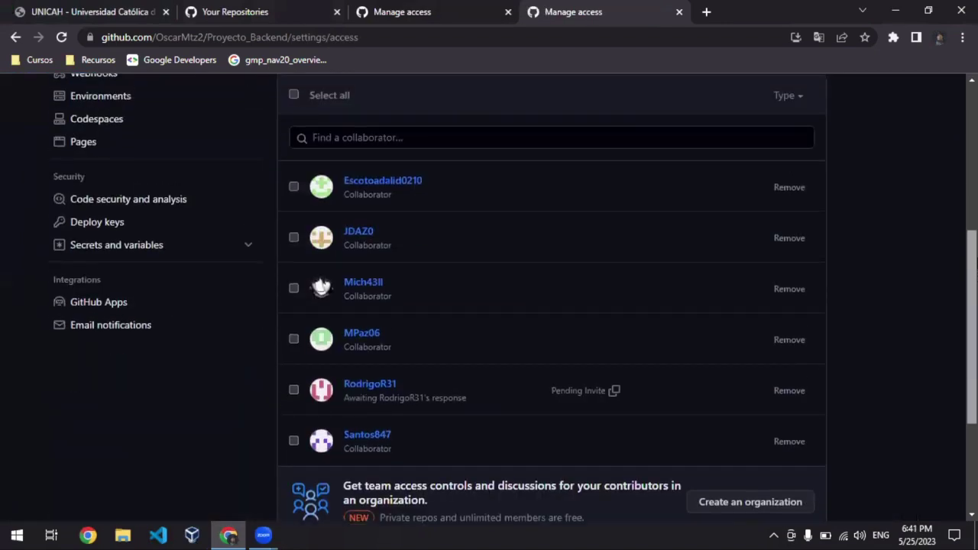